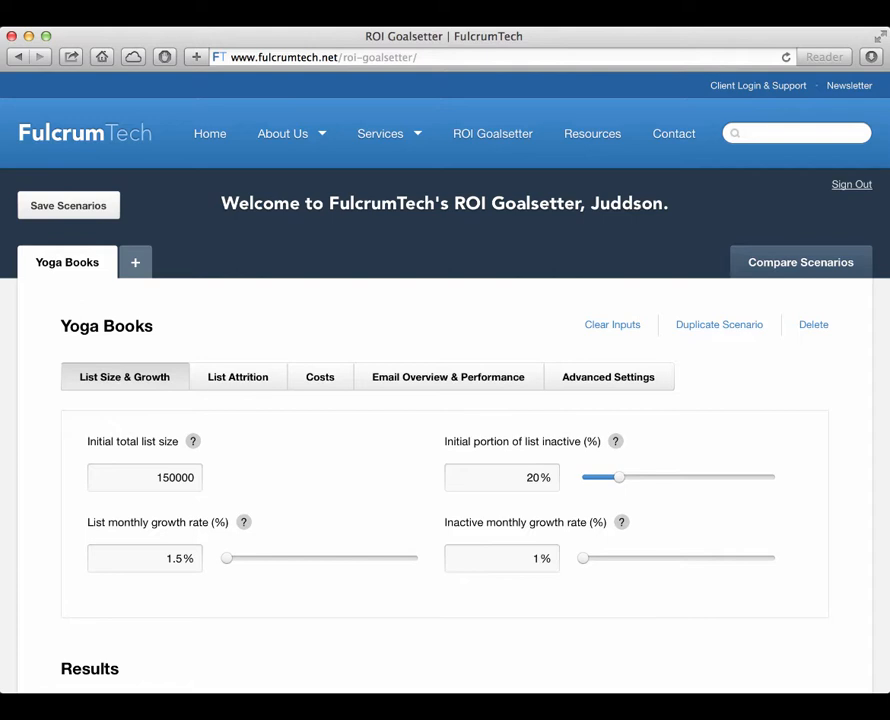
Step: Show the Yoga Books results as data and review the monthly table from list size through ROI
{"action": "scroll", "coordinate": [698, 469], "scroll_direction": "down", "scroll_amount": 10}
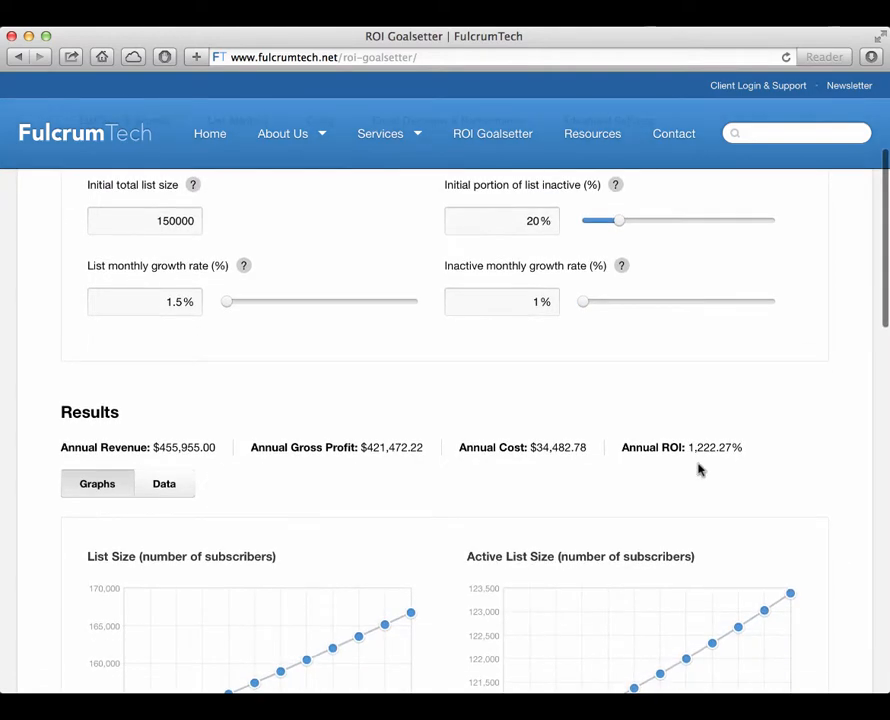
{"action": "left_click", "coordinate": [168, 303]}
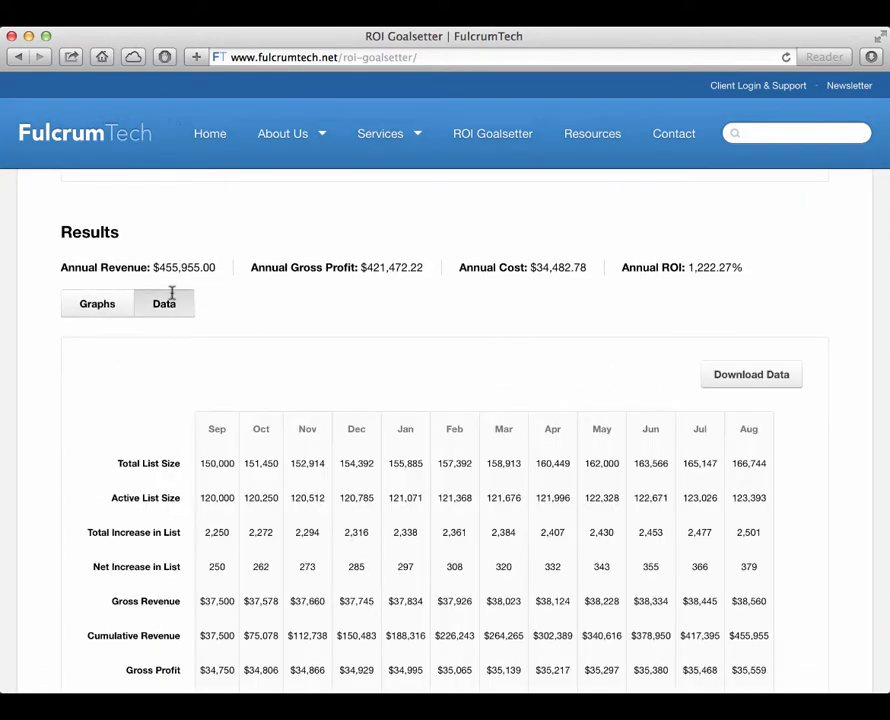
{"action": "scroll", "coordinate": [843, 331], "scroll_direction": "down", "scroll_amount": 2}
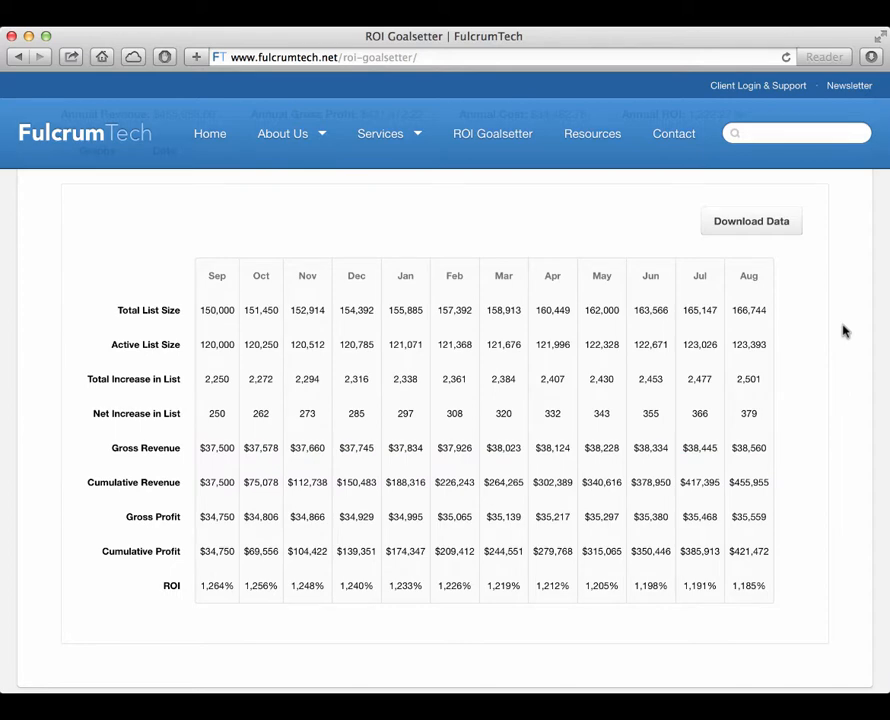
{"action": "scroll", "coordinate": [843, 331], "scroll_direction": "up", "scroll_amount": 10}
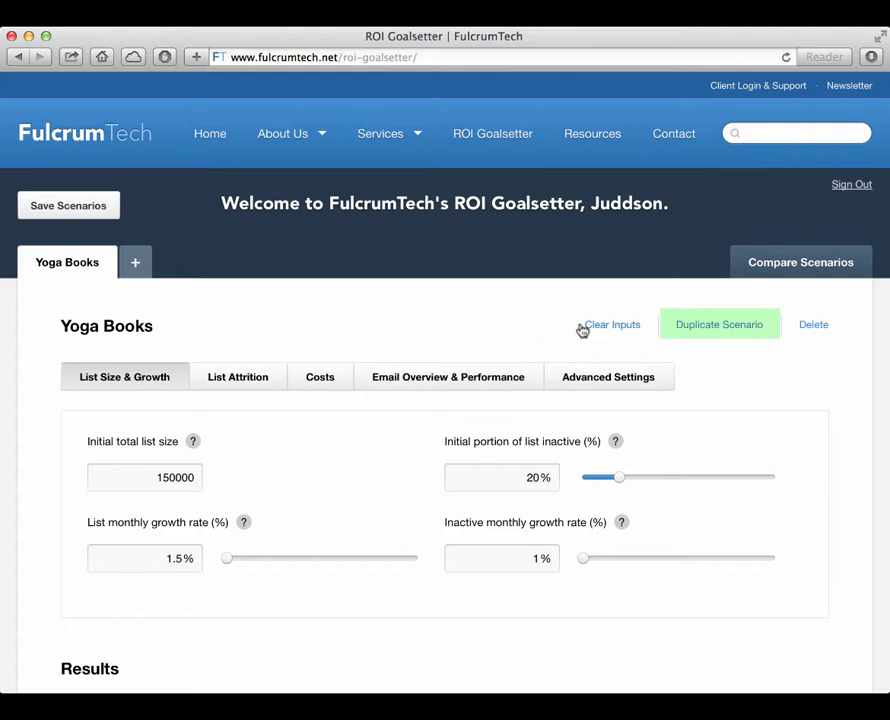
Step: Duplicate the Yoga Books scenario and rename the copy "Yoga Books (Future)"
{"action": "left_click", "coordinate": [756, 331]}
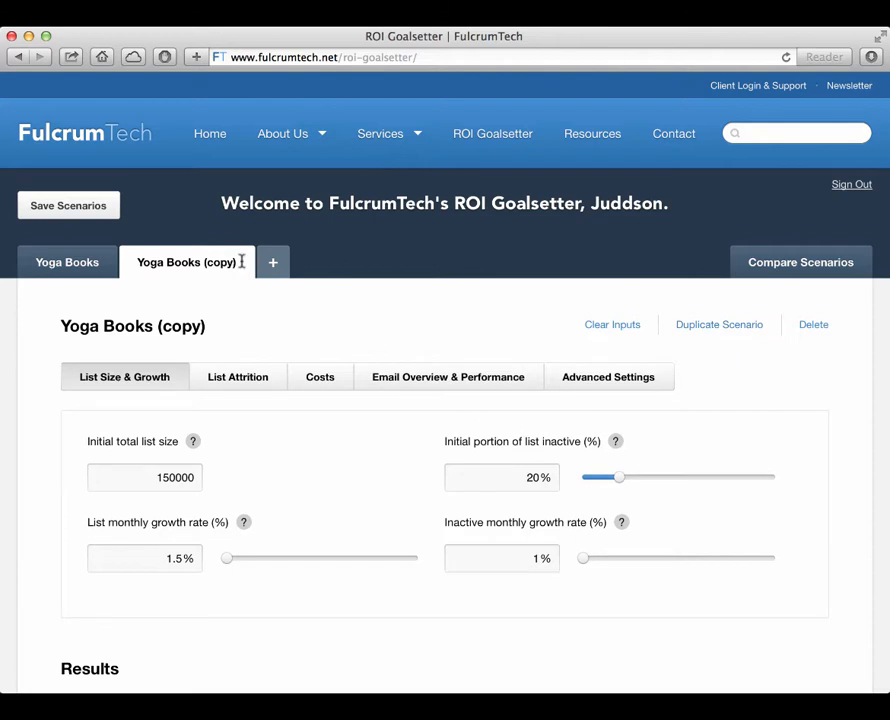
{"action": "left_click", "coordinate": [241, 261]}
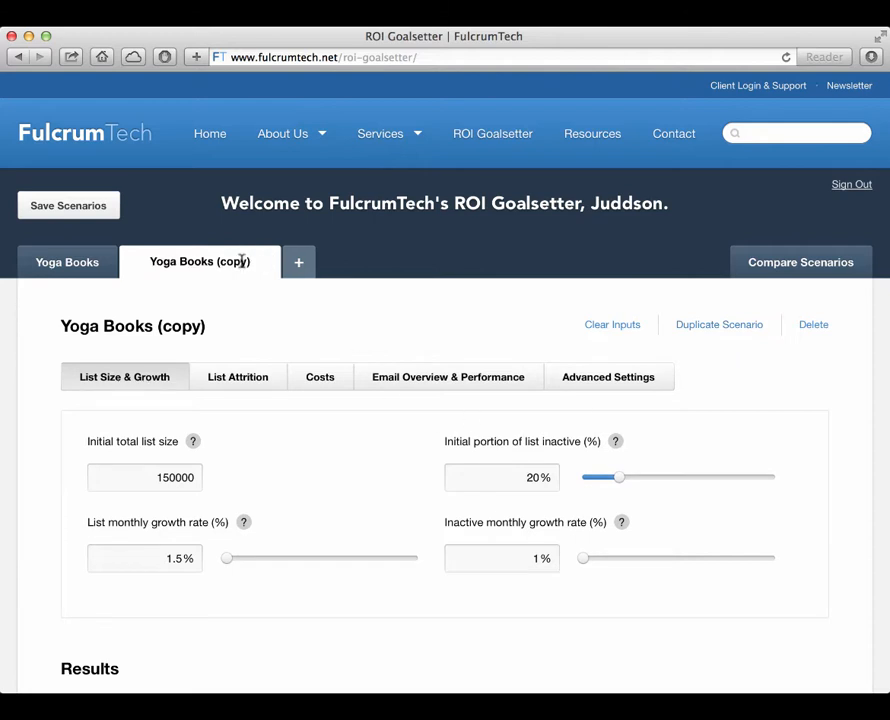
{"action": "key", "text": "BackSpace"}
{"action": "key", "text": "BackSpace"}
{"action": "key", "text": "BackSpace"}
{"action": "key", "text": "BackSpace"}
{"action": "key", "text": "BackSpace"}
{"action": "type", "text": "Future)"}
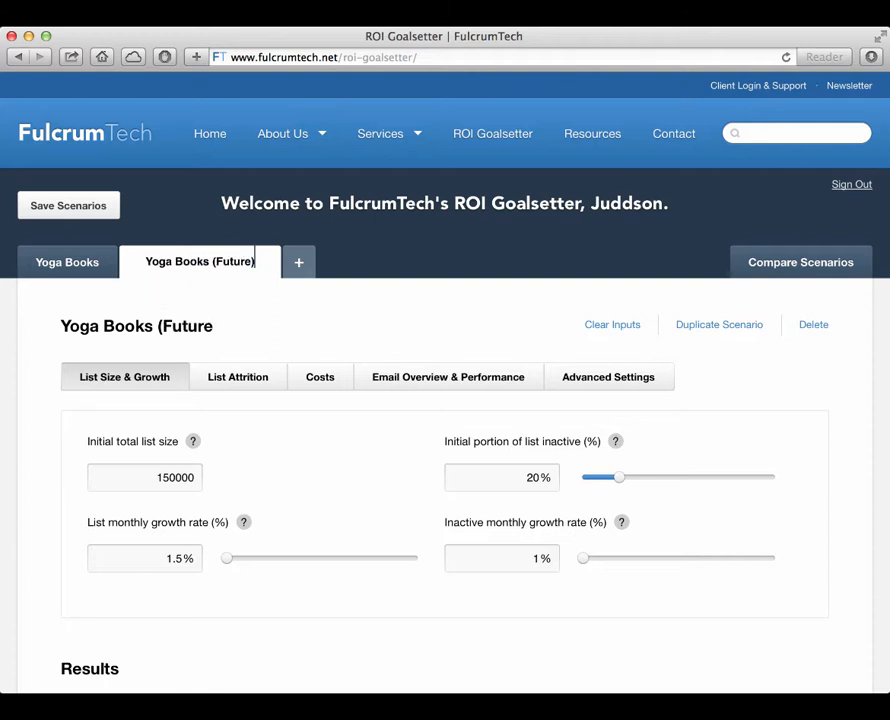
{"action": "key", "text": "Return"}
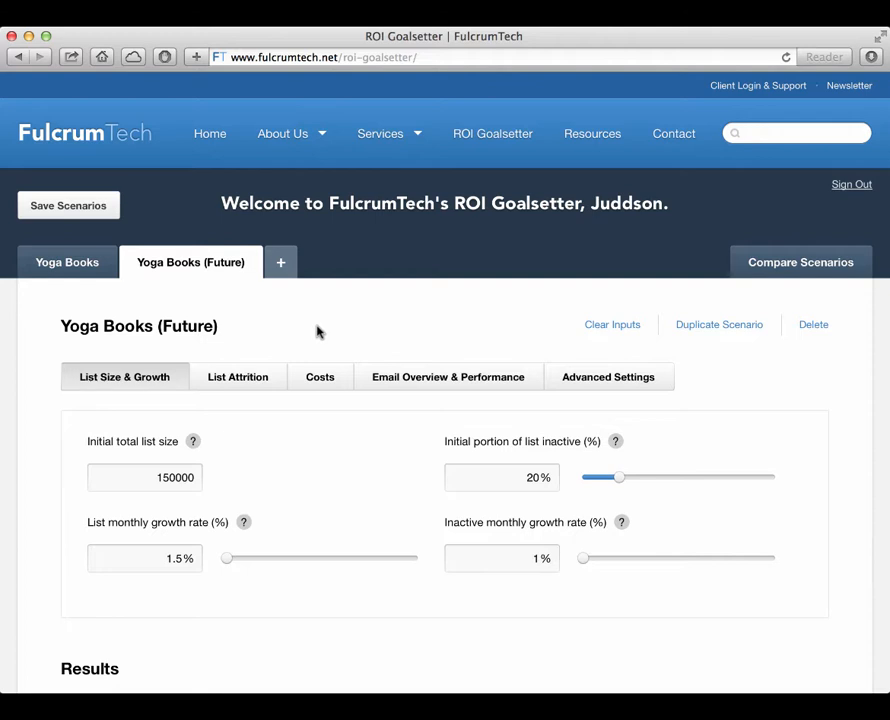
Step: Check the annual results of Yoga Books against those of Yoga Books (Future), ending on the Future scenario
{"action": "scroll", "coordinate": [317, 332], "scroll_direction": "down", "scroll_amount": 3}
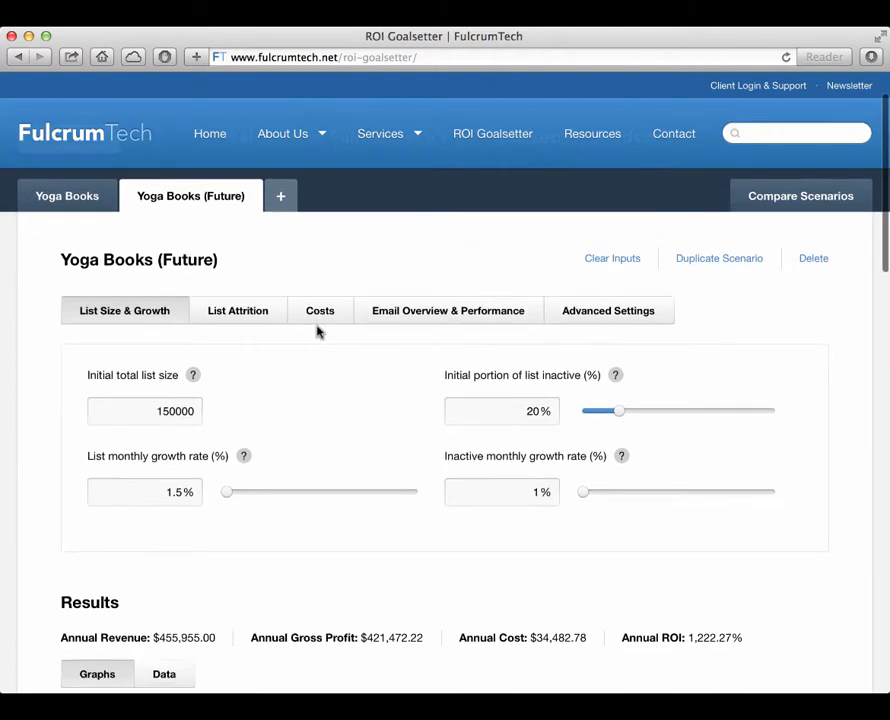
{"action": "left_click", "coordinate": [88, 203]}
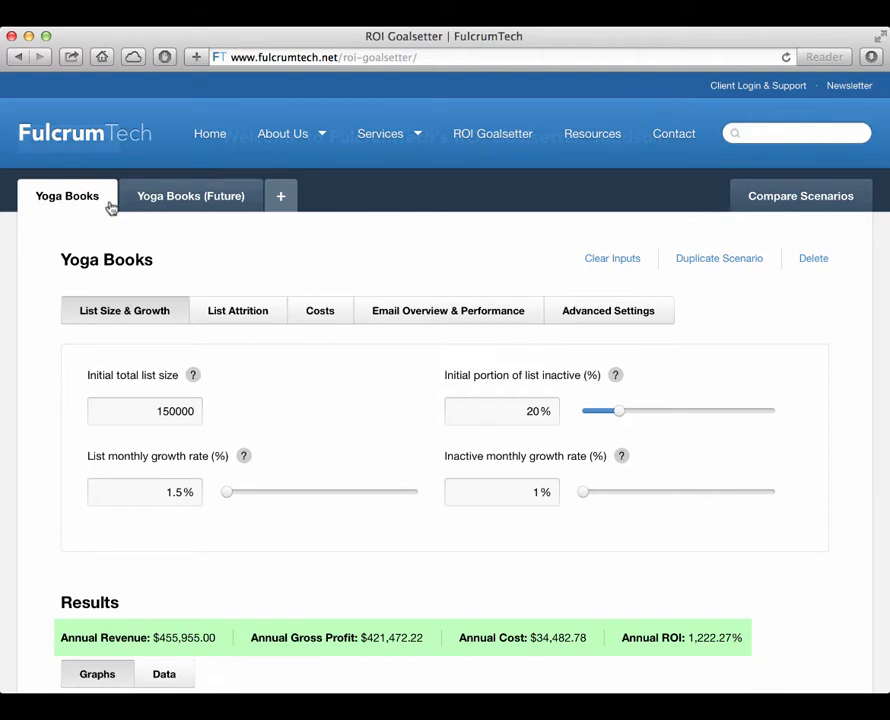
{"action": "left_click", "coordinate": [203, 201]}
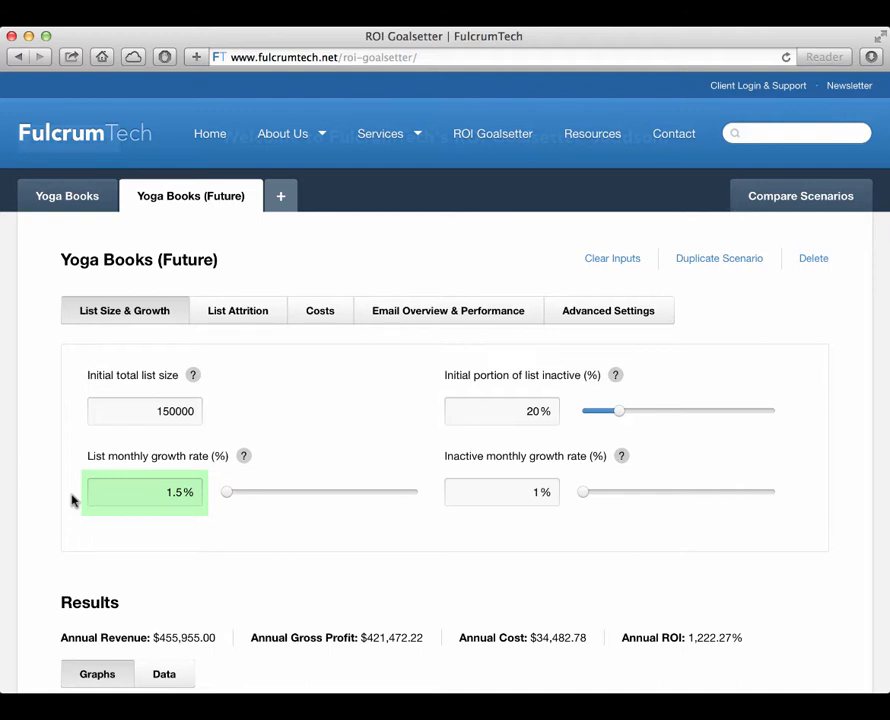
Step: Set the list monthly growth rate of Yoga Books (Future) to 2%
{"action": "left_click", "coordinate": [182, 492]}
{"action": "key", "text": "BackSpace"}
{"action": "key", "text": "BackSpace"}
{"action": "key", "text": "BackSpace"}
{"action": "type", "text": "2"}
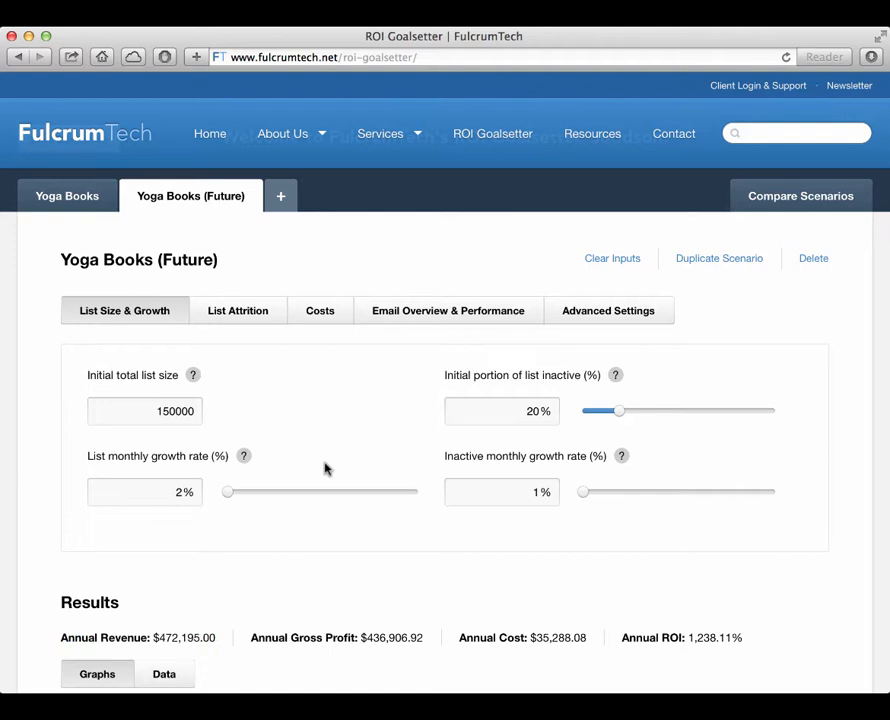
Step: Set the future unique open rate of Yoga Books (Future) to 21% in its email performance inputs
{"action": "left_click", "coordinate": [451, 322]}
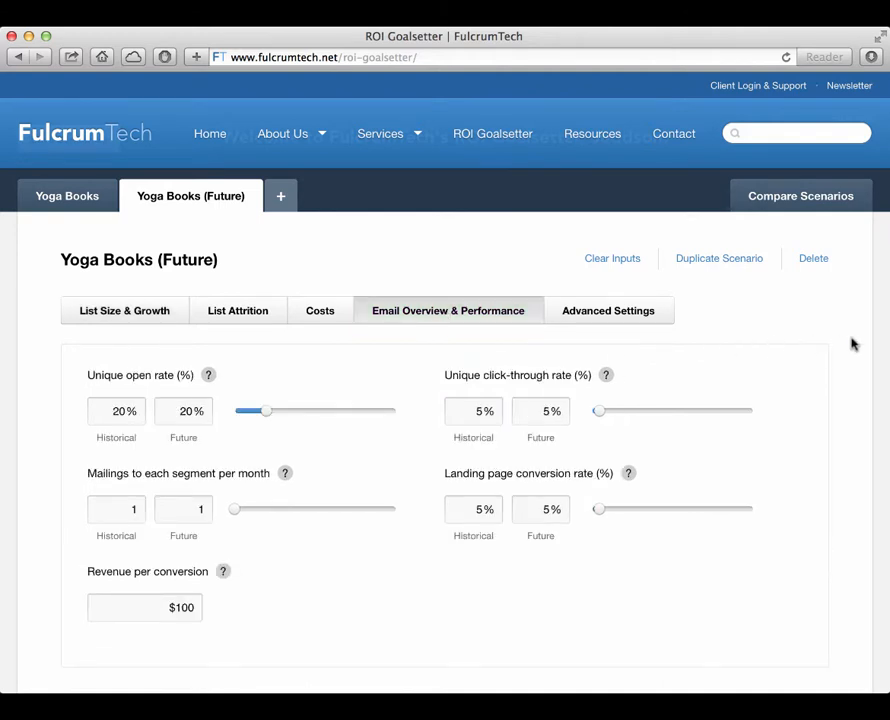
{"action": "scroll", "coordinate": [852, 344], "scroll_direction": "down", "scroll_amount": 3}
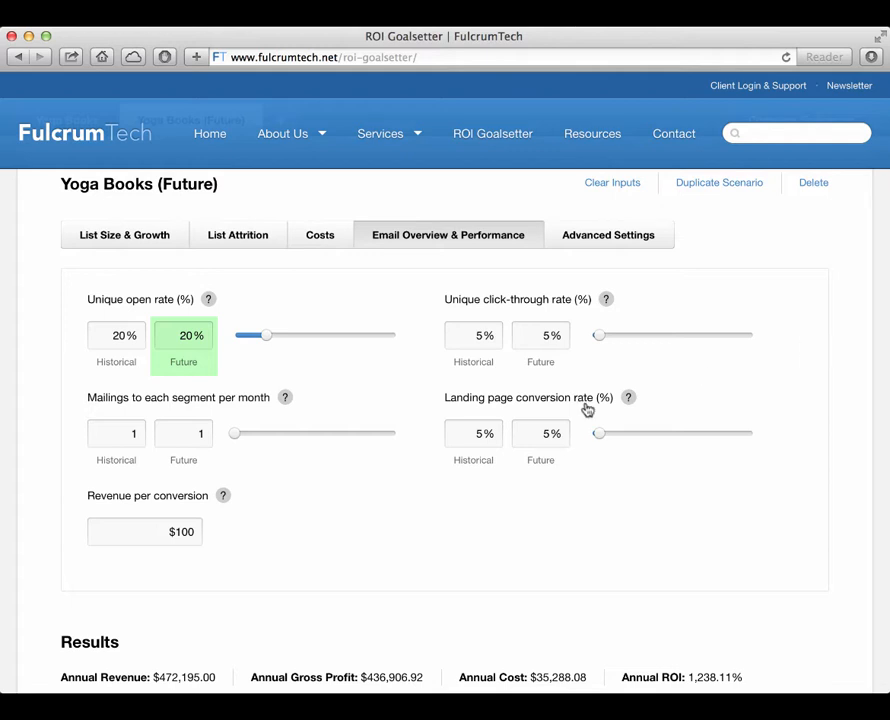
{"action": "left_click", "coordinate": [192, 335]}
{"action": "key", "text": "BackSpace"}
{"action": "type", "text": "1"}
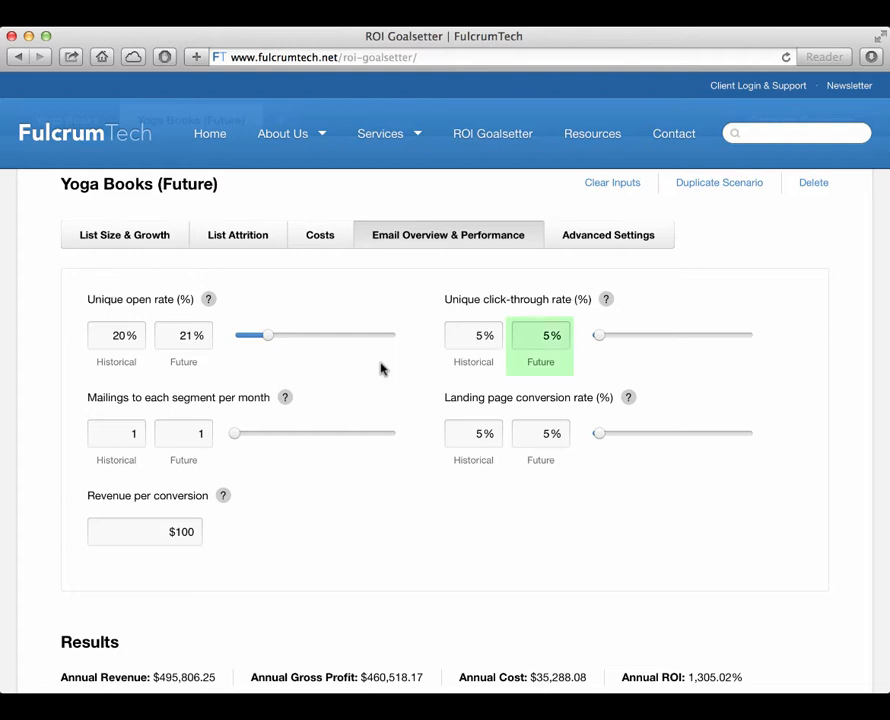
Step: Set the future unique click-through rate to 5.5% and save the scenarios
{"action": "left_click", "coordinate": [549, 336]}
{"action": "type", "text": ".5"}
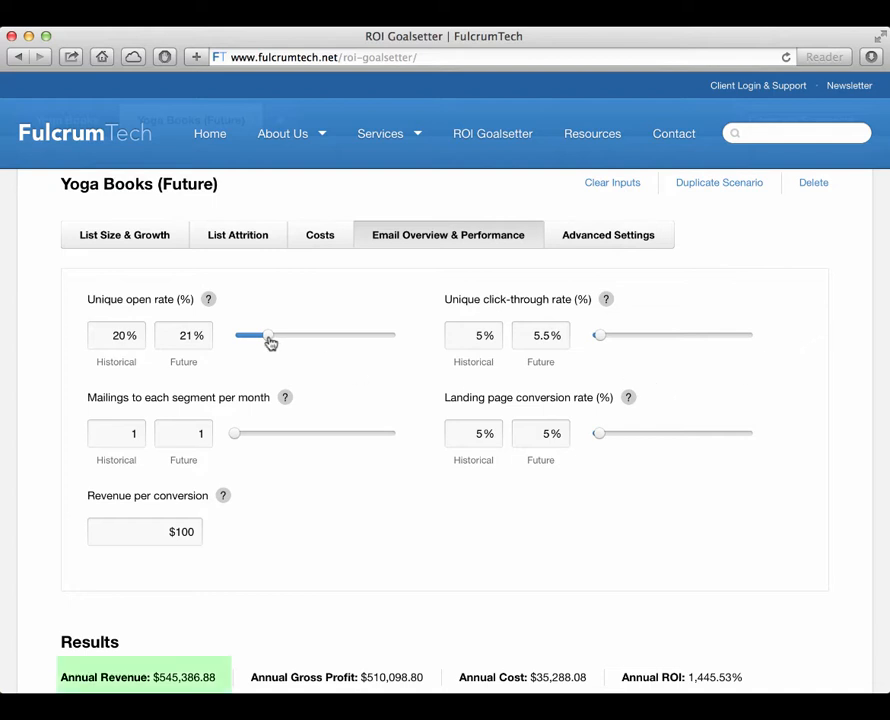
{"action": "mouse_move", "coordinate": [270, 343]}
{"action": "left_mouse_down"}
{"action": "mouse_move", "coordinate": [297, 343]}
{"action": "mouse_move", "coordinate": [270, 346]}
{"action": "left_mouse_up"}
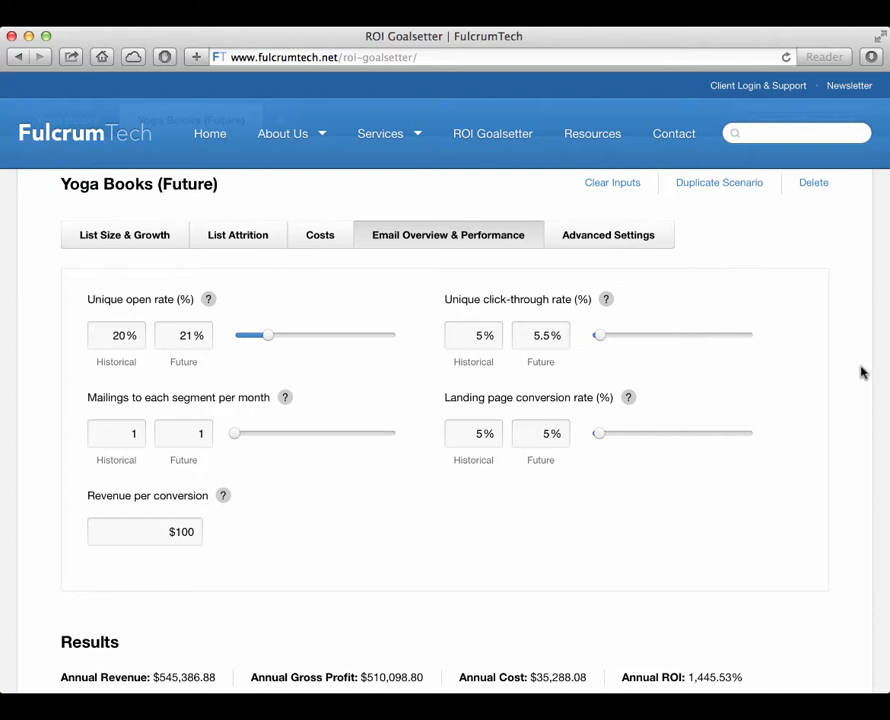
{"action": "scroll", "coordinate": [861, 372], "scroll_direction": "up", "scroll_amount": 3}
{"action": "left_click", "coordinate": [105, 216]}
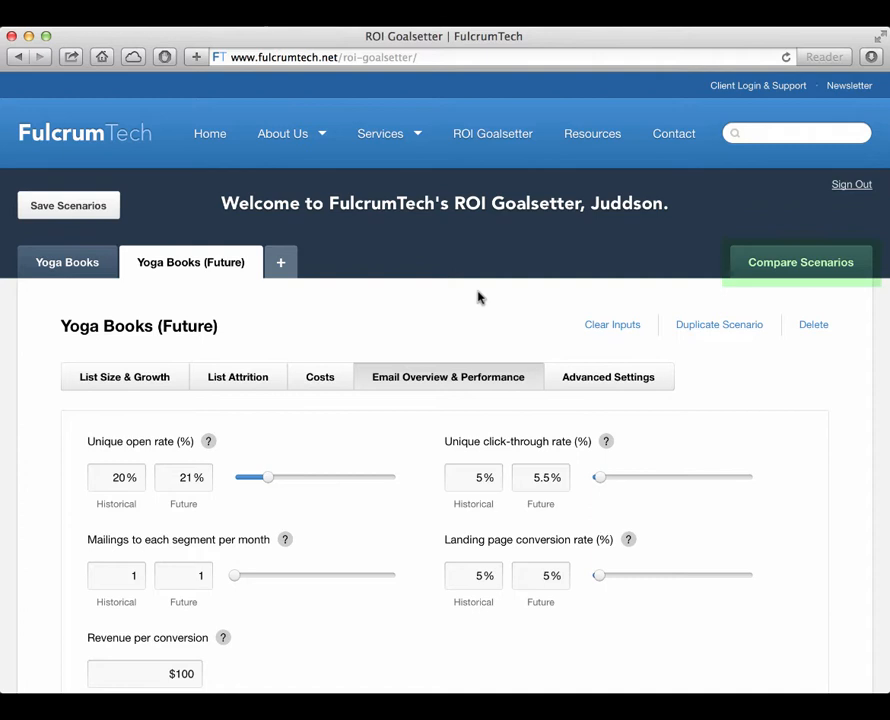
Step: Set up a scenario comparison between Yoga Books and Yoga Books (Future)
{"action": "left_click", "coordinate": [817, 262]}
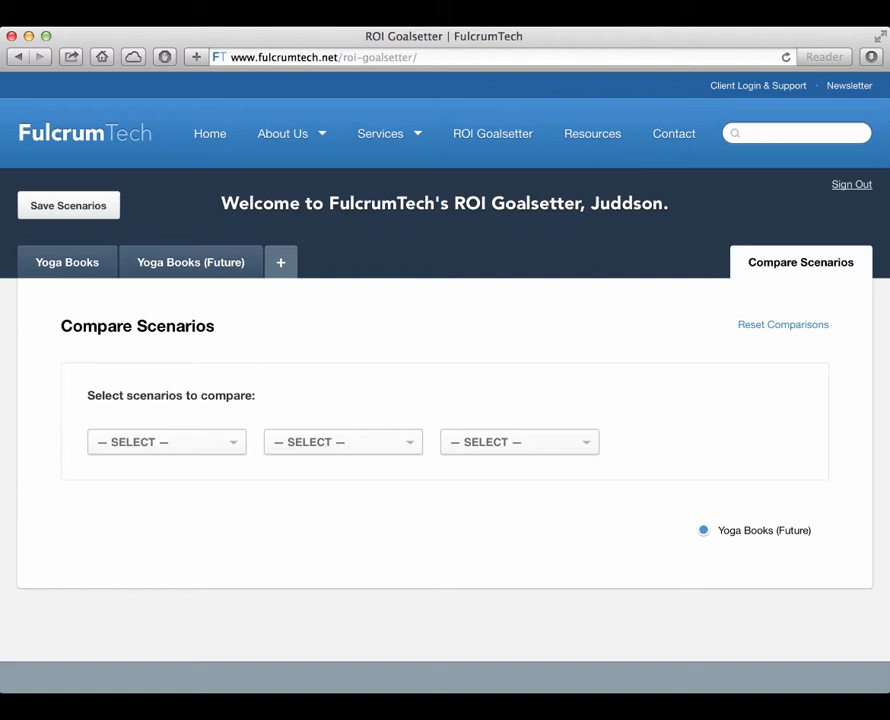
{"action": "left_click", "coordinate": [223, 456]}
{"action": "left_click", "coordinate": [222, 462]}
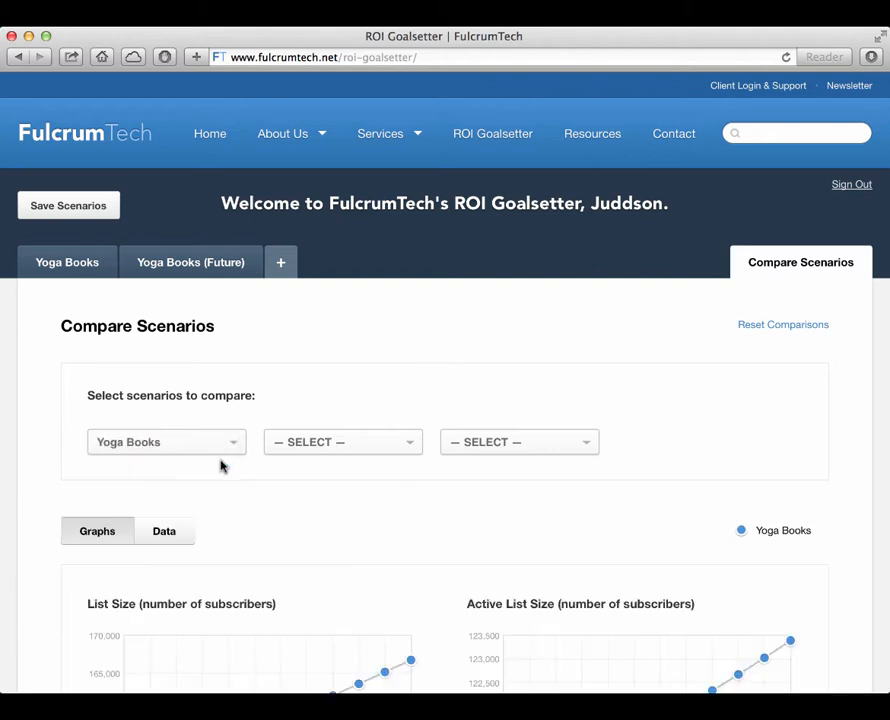
{"action": "left_click", "coordinate": [358, 450]}
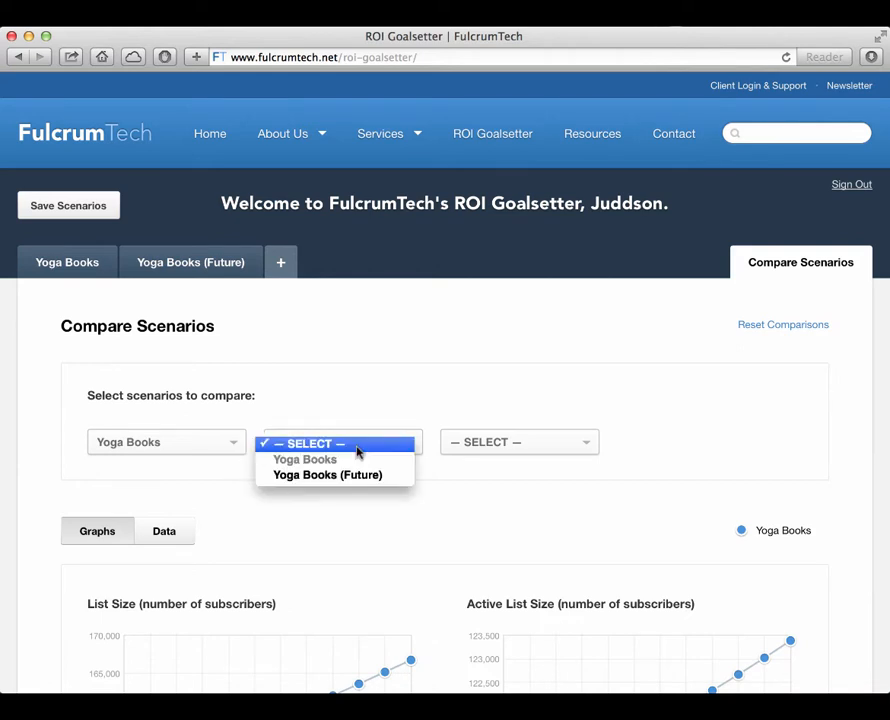
{"action": "left_click", "coordinate": [398, 476]}
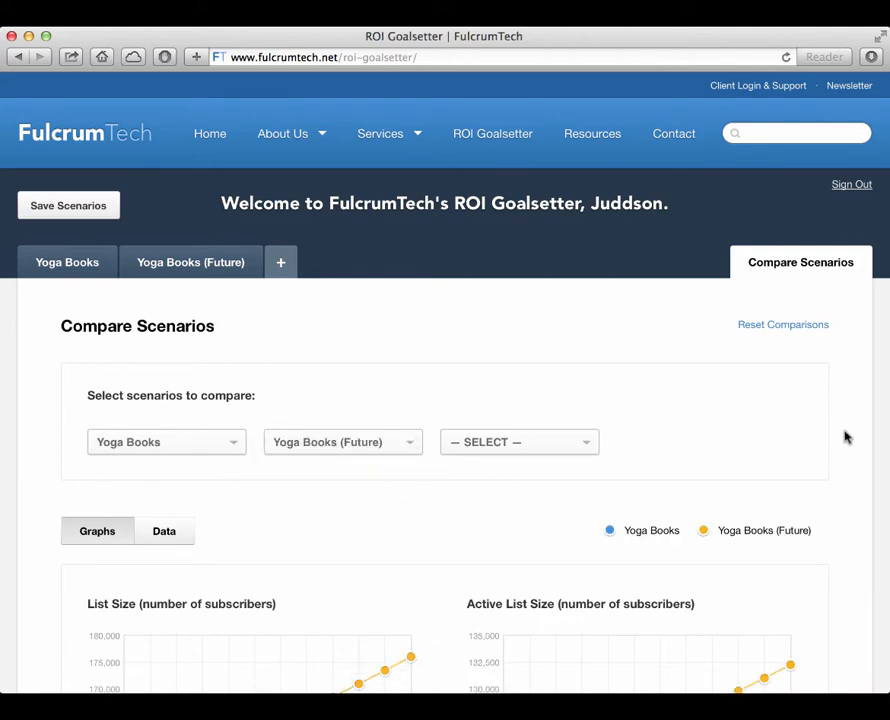
Step: Examine the comparison graphs for list size, active list size, gross revenue, gross profit, active list proportion and monthly ROI
{"action": "scroll", "coordinate": [840, 437], "scroll_direction": "down", "scroll_amount": 4}
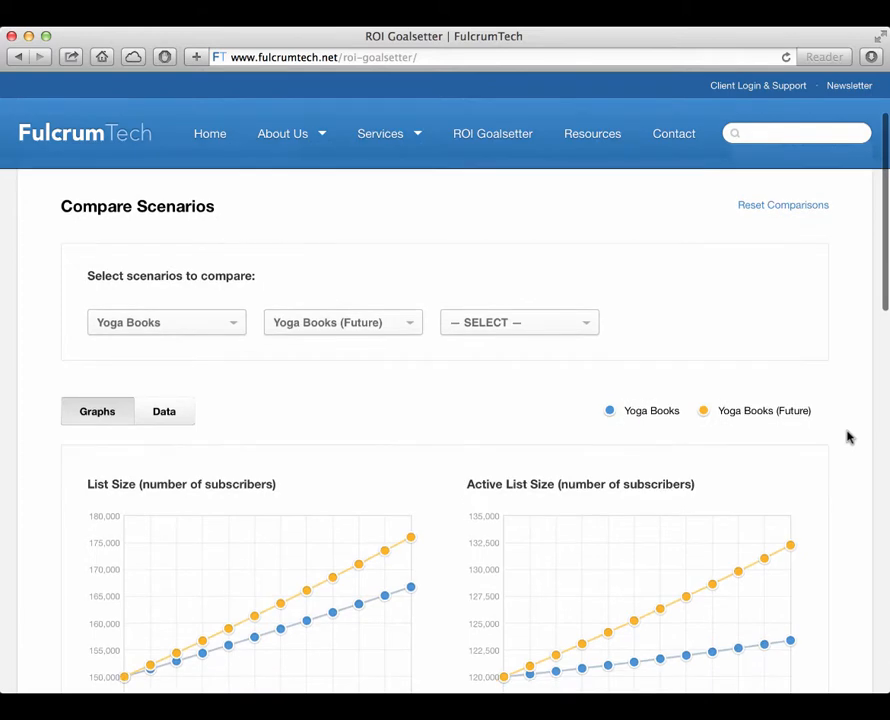
{"action": "scroll", "coordinate": [847, 437], "scroll_direction": "down", "scroll_amount": 5}
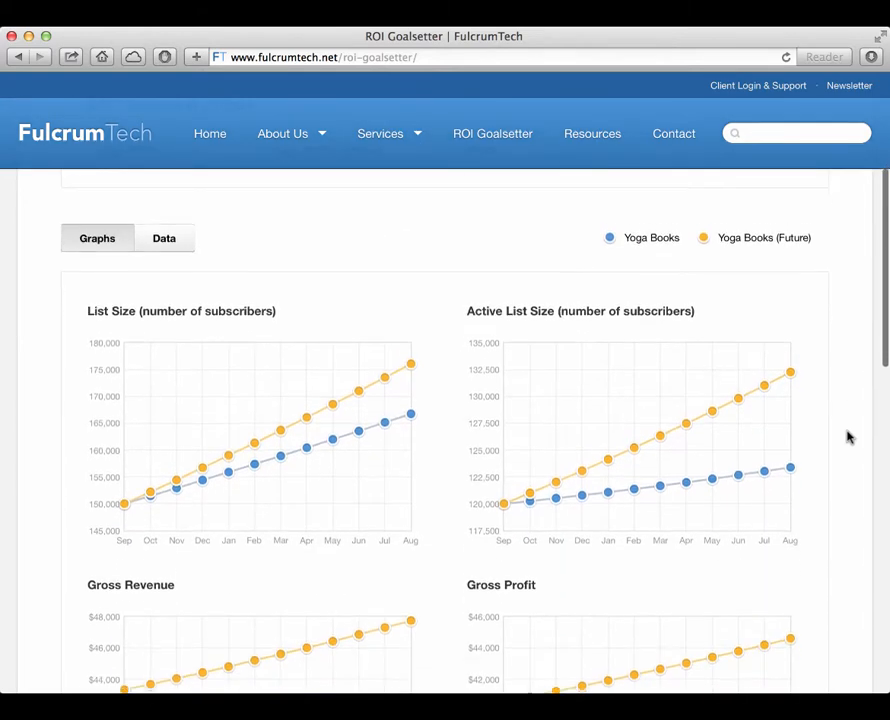
{"action": "scroll", "coordinate": [847, 437], "scroll_direction": "down", "scroll_amount": 3}
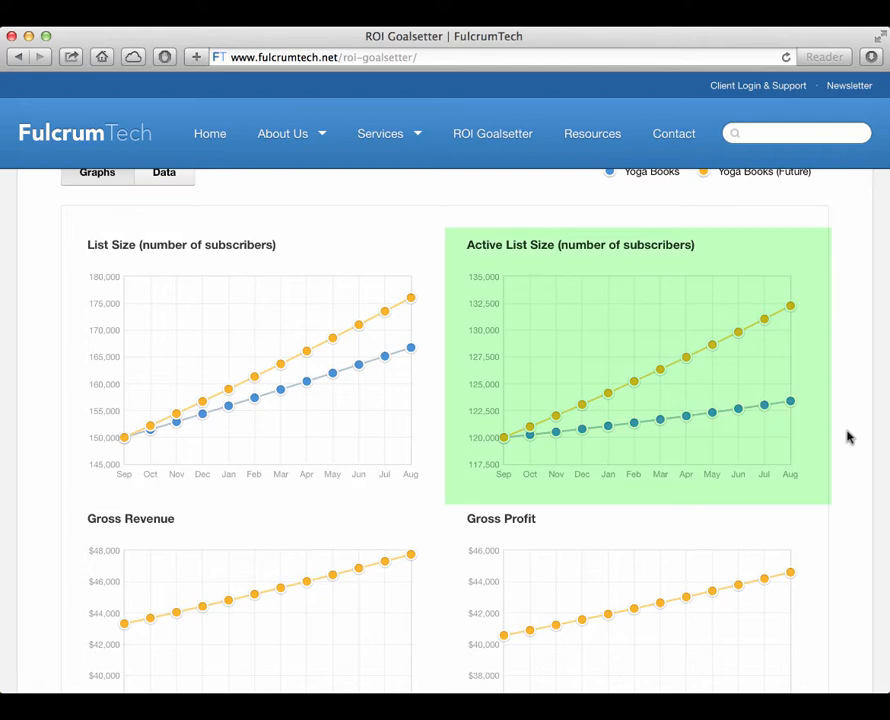
{"action": "scroll", "coordinate": [847, 436], "scroll_direction": "down", "scroll_amount": 5}
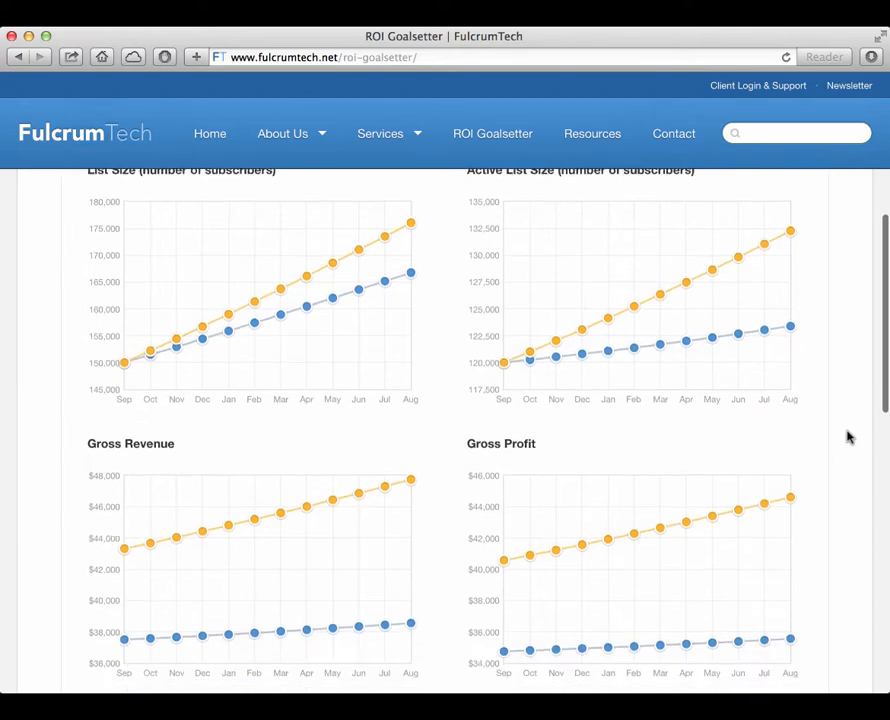
{"action": "scroll", "coordinate": [847, 436], "scroll_direction": "down", "scroll_amount": 5}
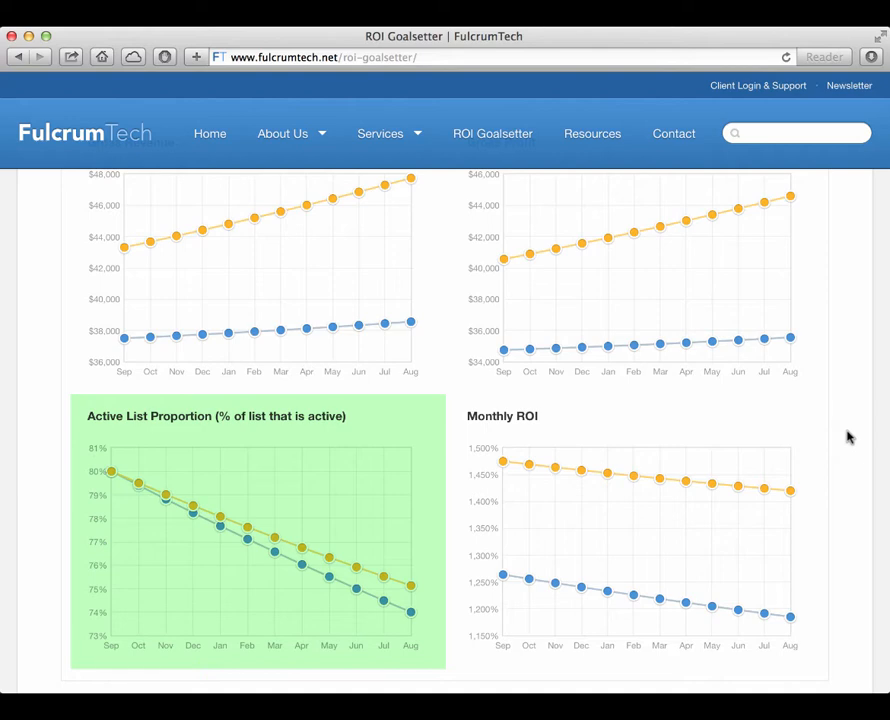
Step: Show the comparison as data and review the percentage changes in list size, cumulative revenue, cumulative profit and ROI
{"action": "scroll", "coordinate": [847, 436], "scroll_direction": "up", "scroll_amount": 10}
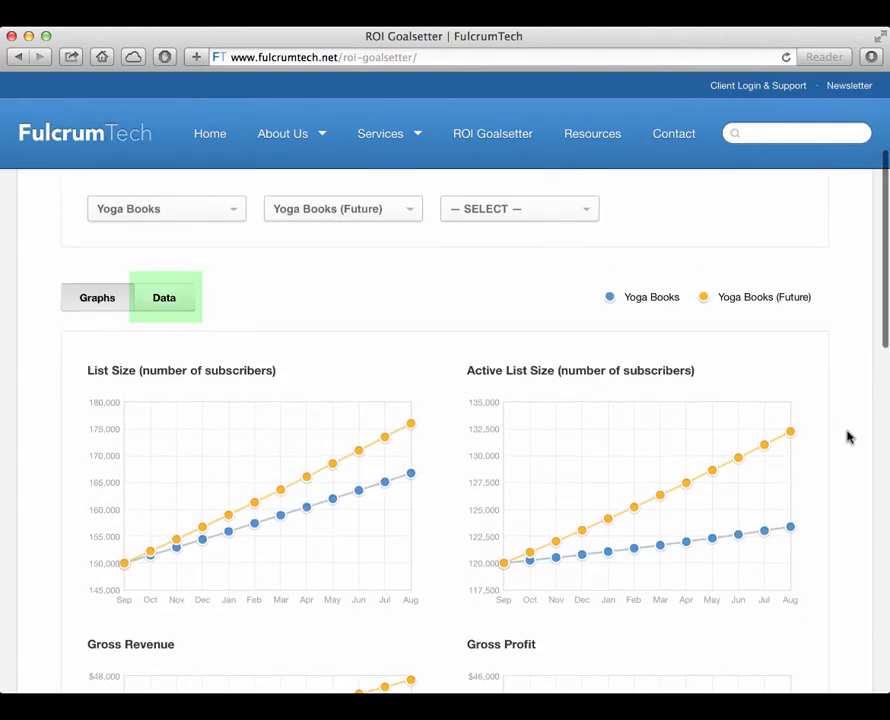
{"action": "left_click", "coordinate": [168, 300]}
{"action": "scroll", "coordinate": [875, 421], "scroll_direction": "down", "scroll_amount": 1}
{"action": "scroll", "coordinate": [875, 421], "scroll_direction": "down", "scroll_amount": 3}
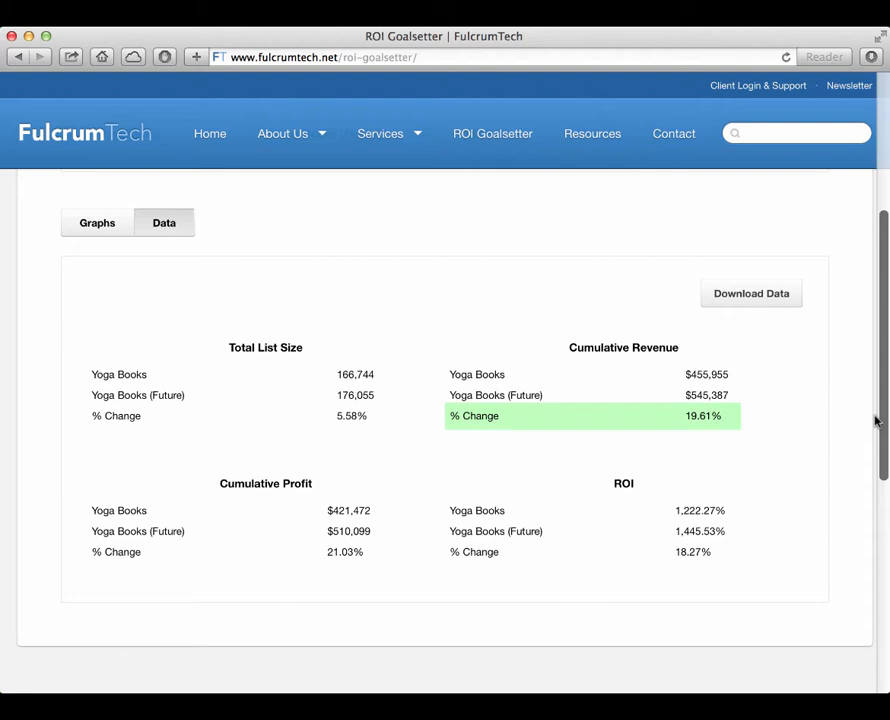